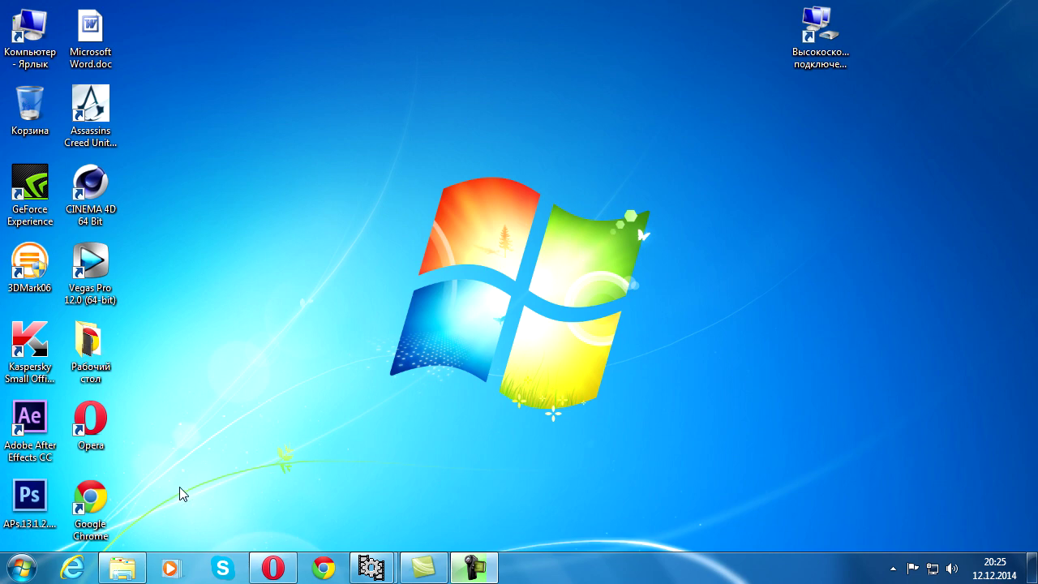
# In the Google Chrome shortcut's properties, examine the compatibility mode setting and its list of Windows versions, leaving Windows 7 chosen.
pyautogui.rightClick(94, 498)
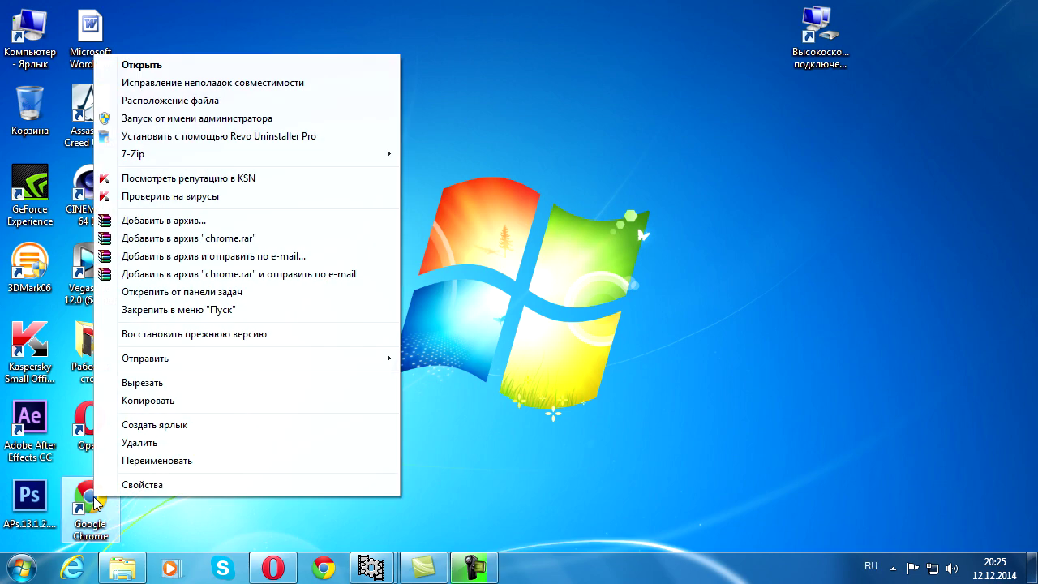
pyautogui.click(139, 487)
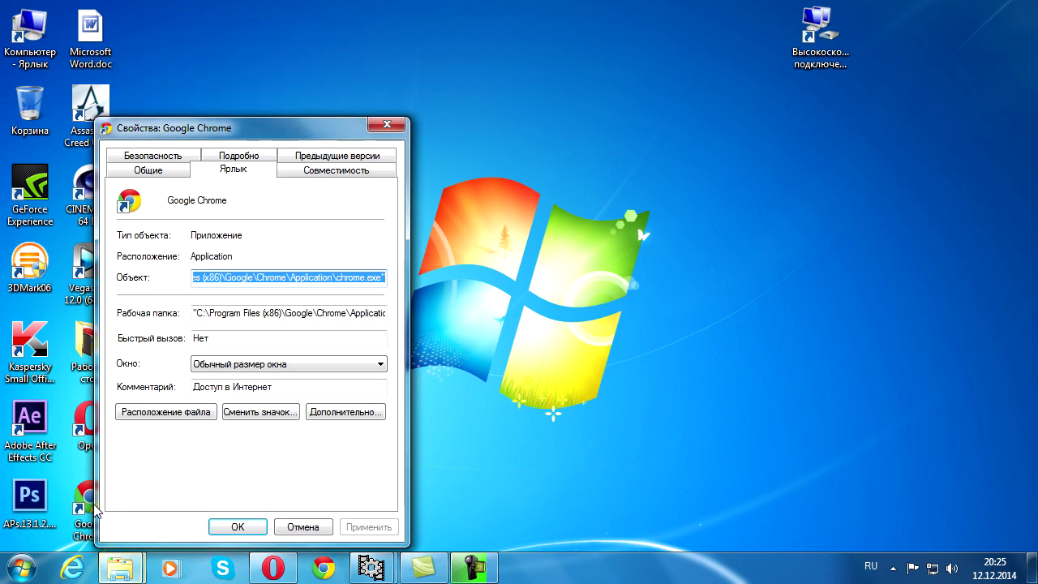
pyautogui.moveTo(216, 138); pyautogui.dragTo(309, 138)
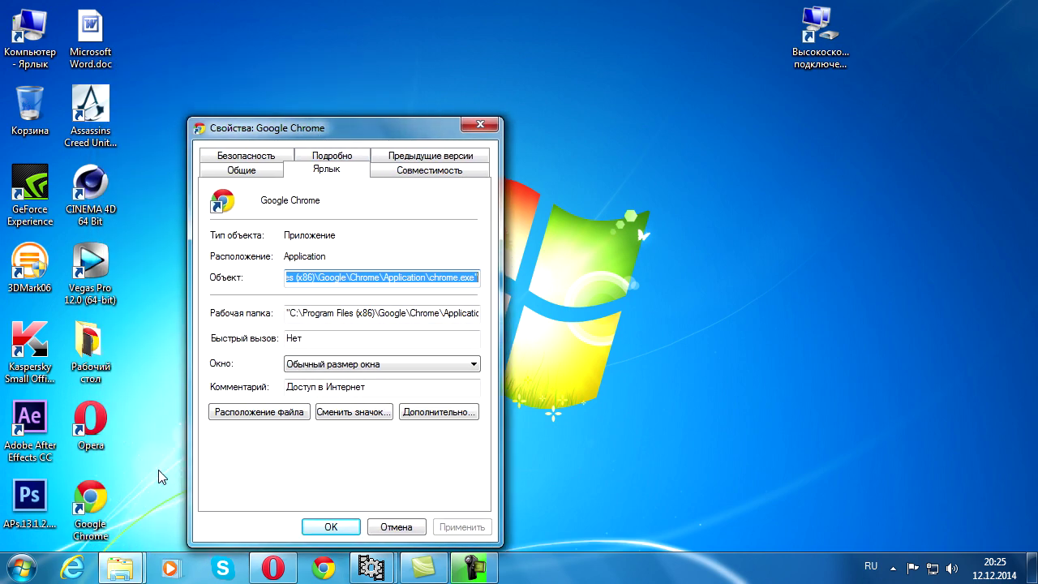
pyautogui.click(430, 171)
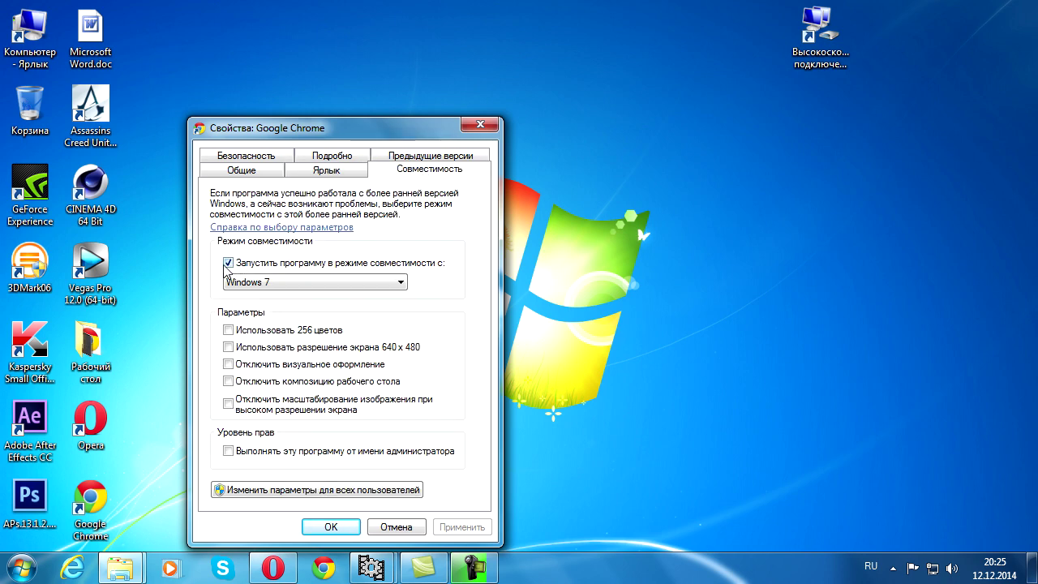
pyautogui.click(400, 281)
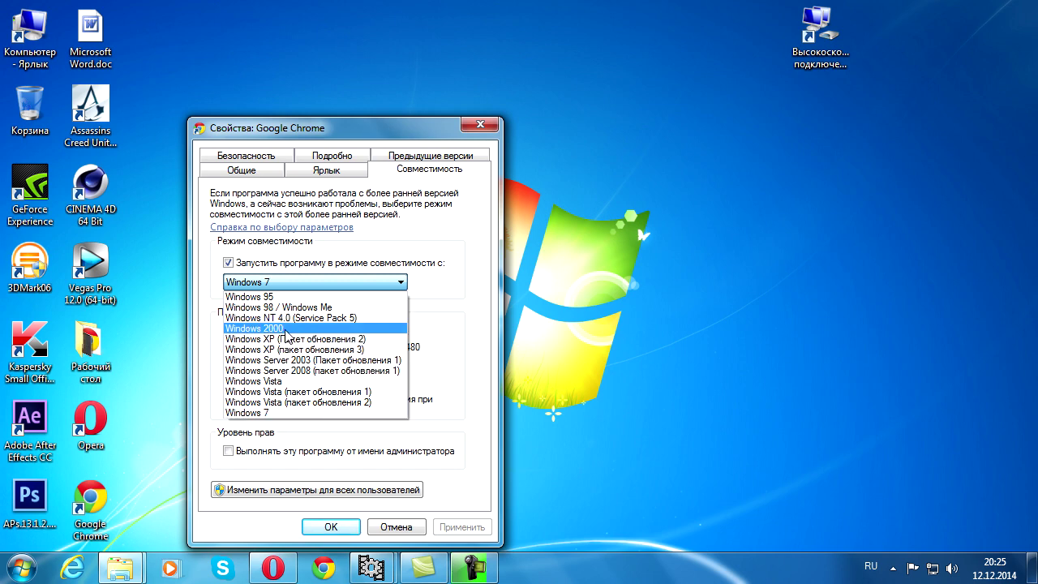
pyautogui.click(389, 519)
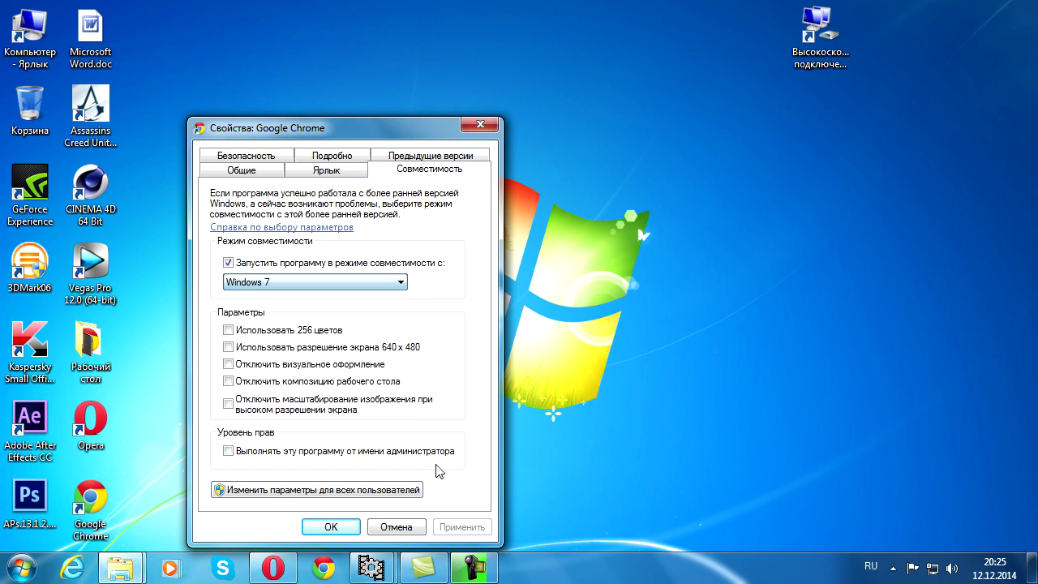
pyautogui.click(333, 527)
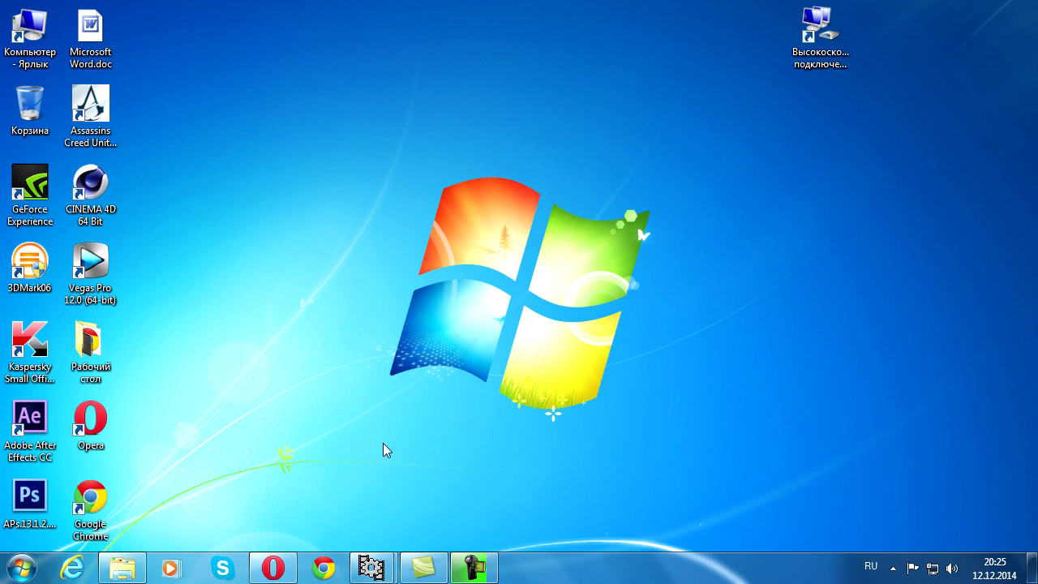
# Open the Google Chrome shortcut's properties, inspect the end of the working folder path and close the dialog without changes.
pyautogui.rightClick(81, 501)
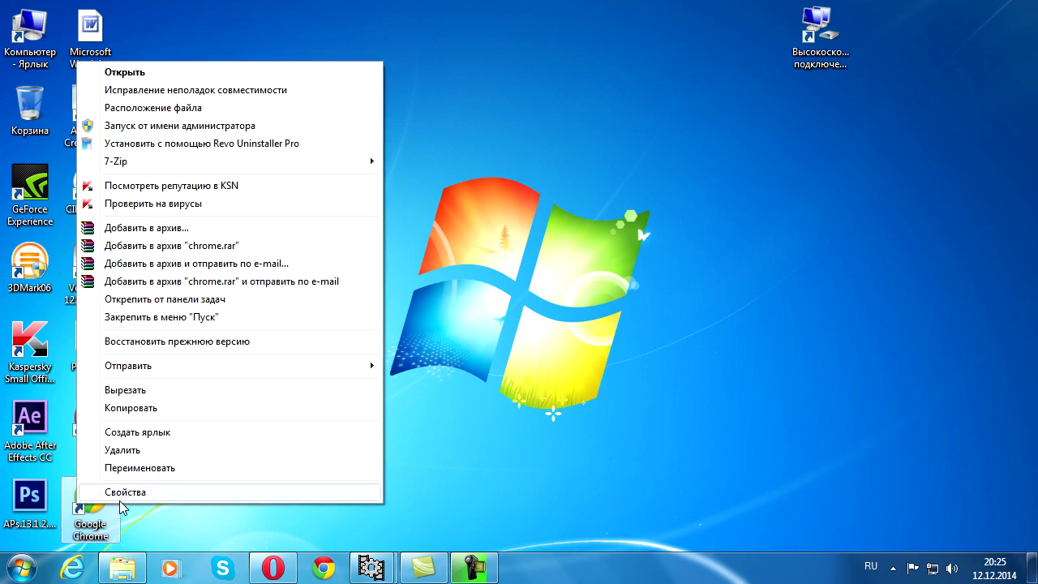
pyautogui.click(128, 494)
pyautogui.moveTo(272, 130); pyautogui.dragTo(373, 124)
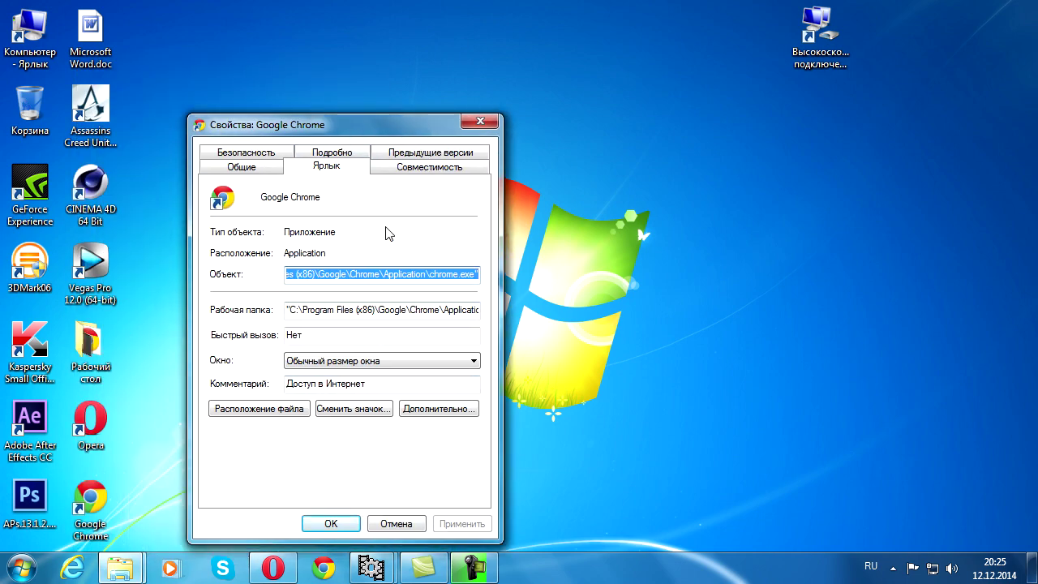
pyautogui.click(476, 311)
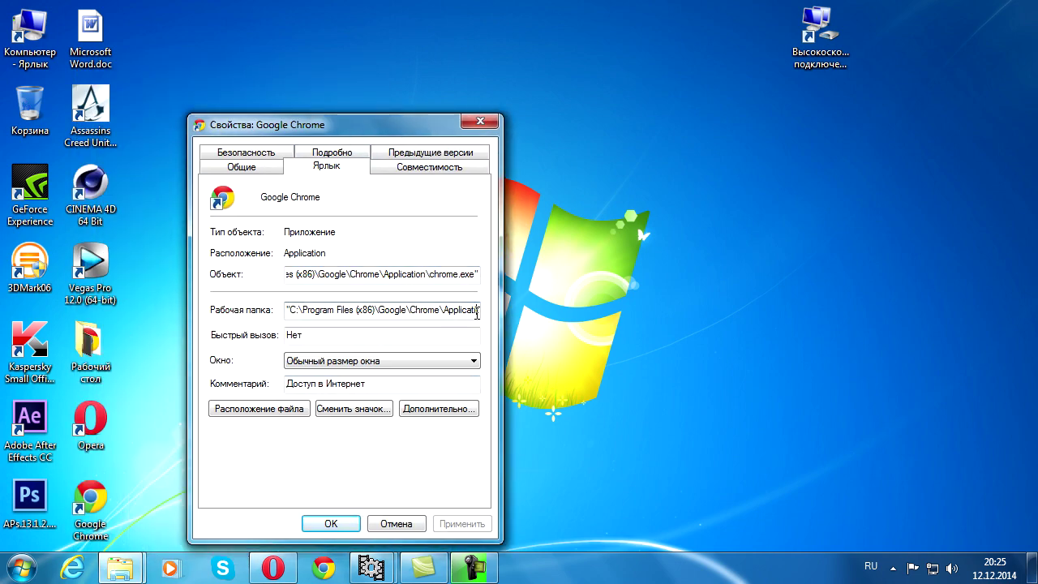
pyautogui.click(477, 312)
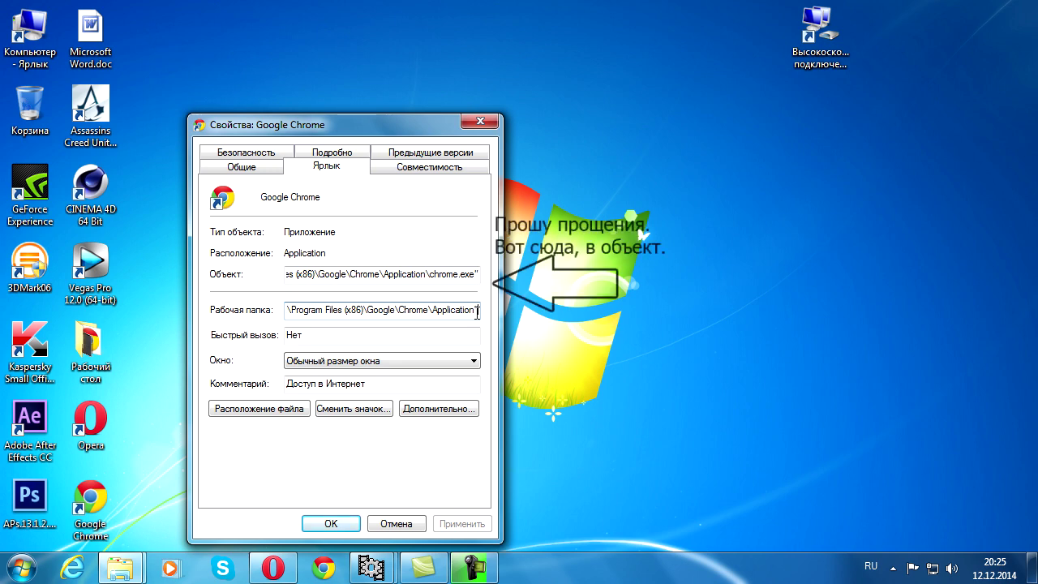
pyautogui.click(471, 121)
# Create a new text document on the desktop with its default name and open it in Notepad.
pyautogui.rightClick(597, 228)
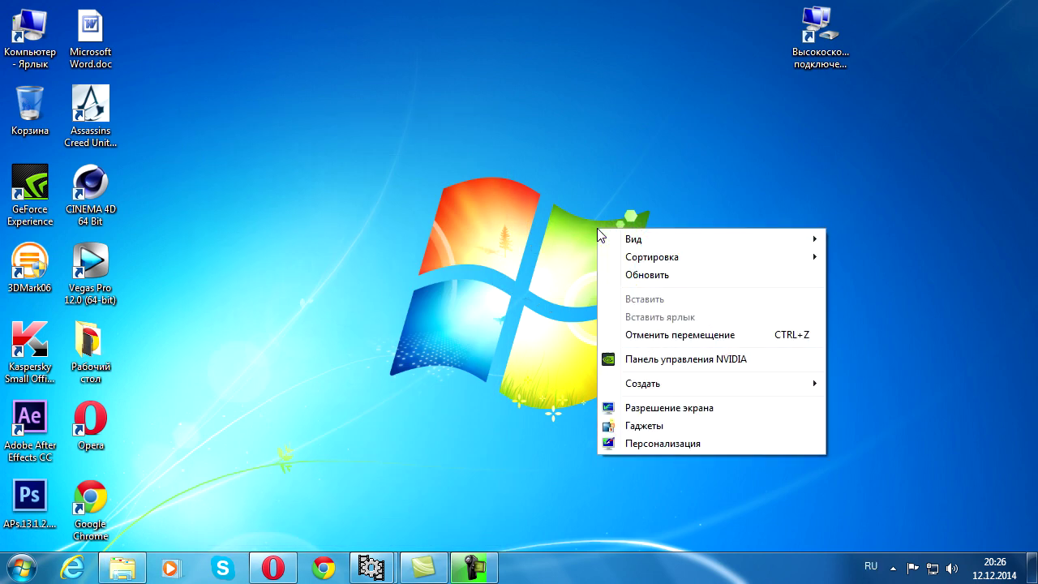
pyautogui.moveTo(685, 393)
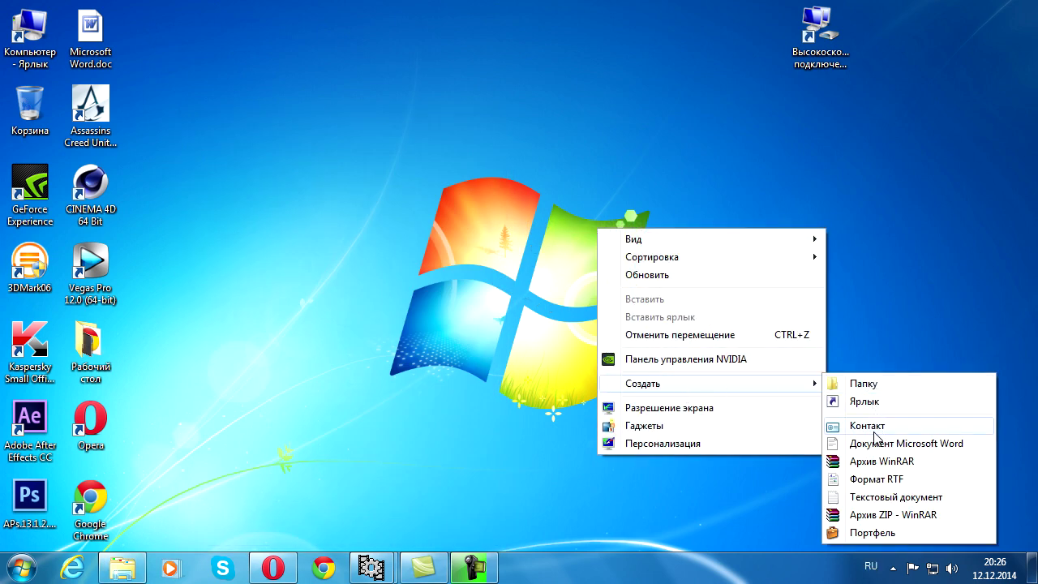
pyautogui.click(876, 496)
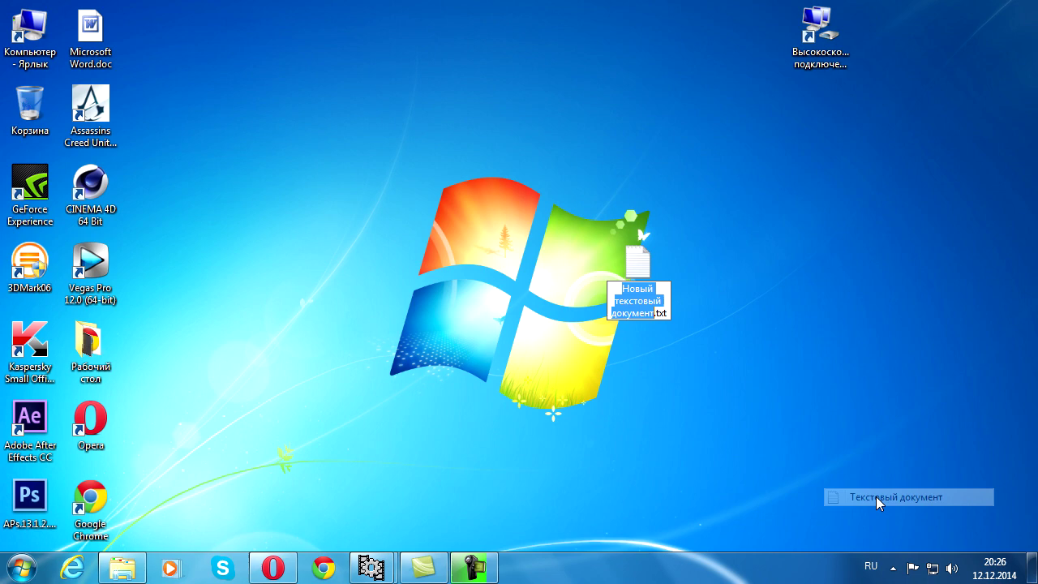
pyautogui.doubleClick(646, 267)
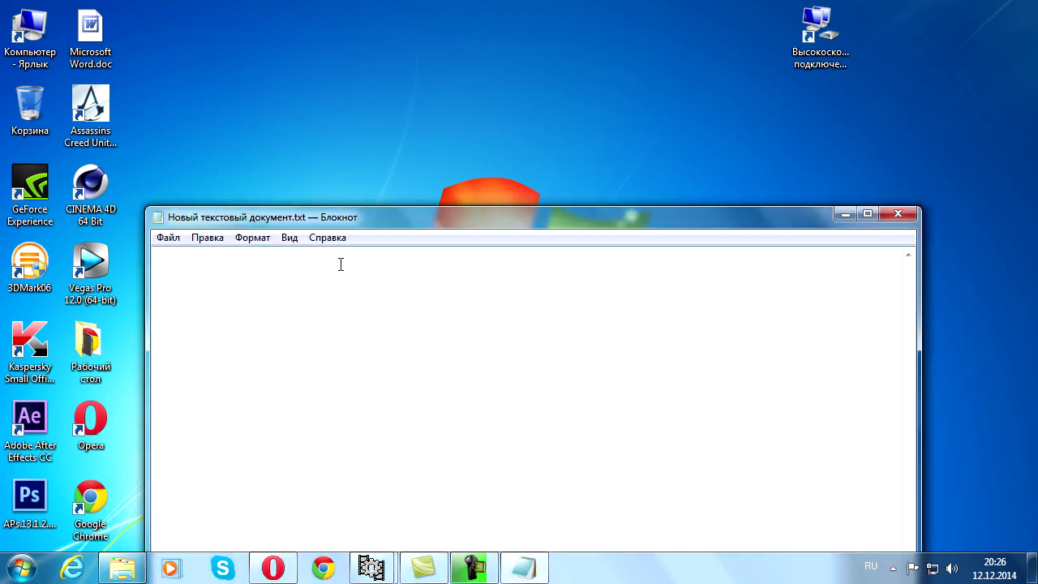
# Paste "--no-sandbox" into the text document and close it without saving.
pyautogui.rightClick(340, 262)
pyautogui.click(379, 333)
pyautogui.click(900, 212)
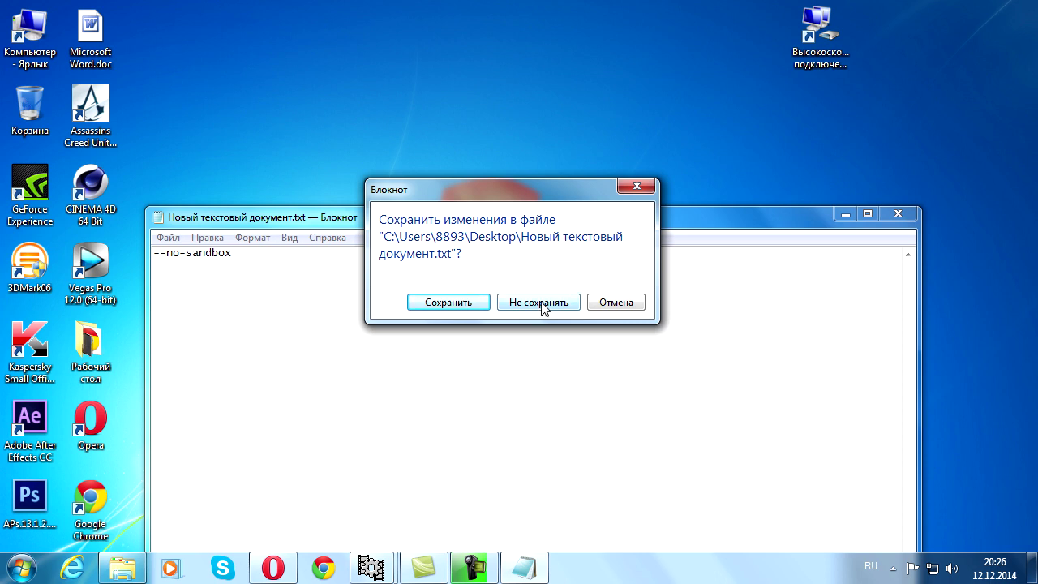
pyautogui.click(543, 302)
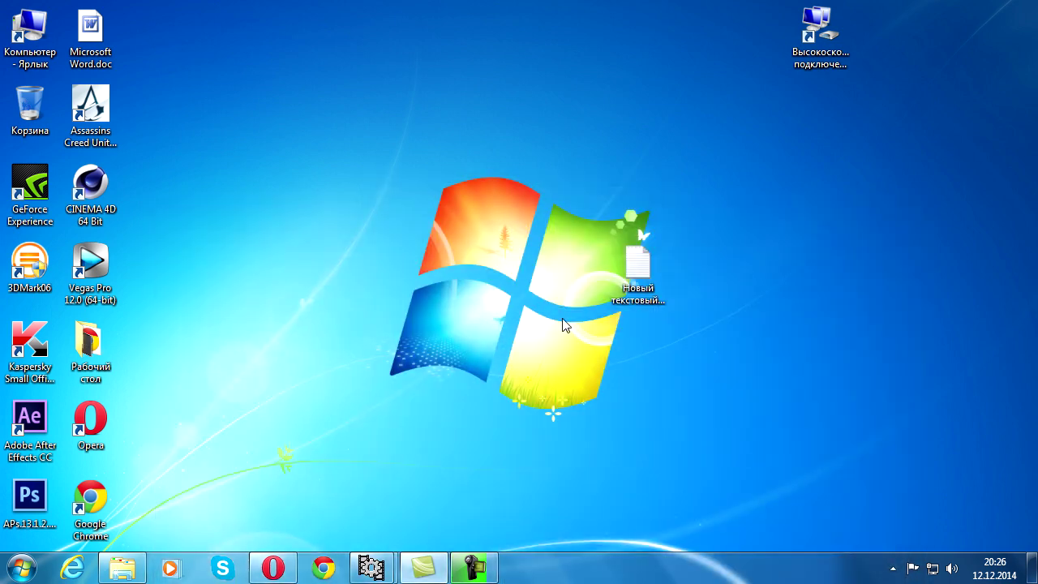
# Move the new text document from the desktop to the Recycle Bin and empty the bin.
pyautogui.click(616, 269)
pyautogui.press('Delete')
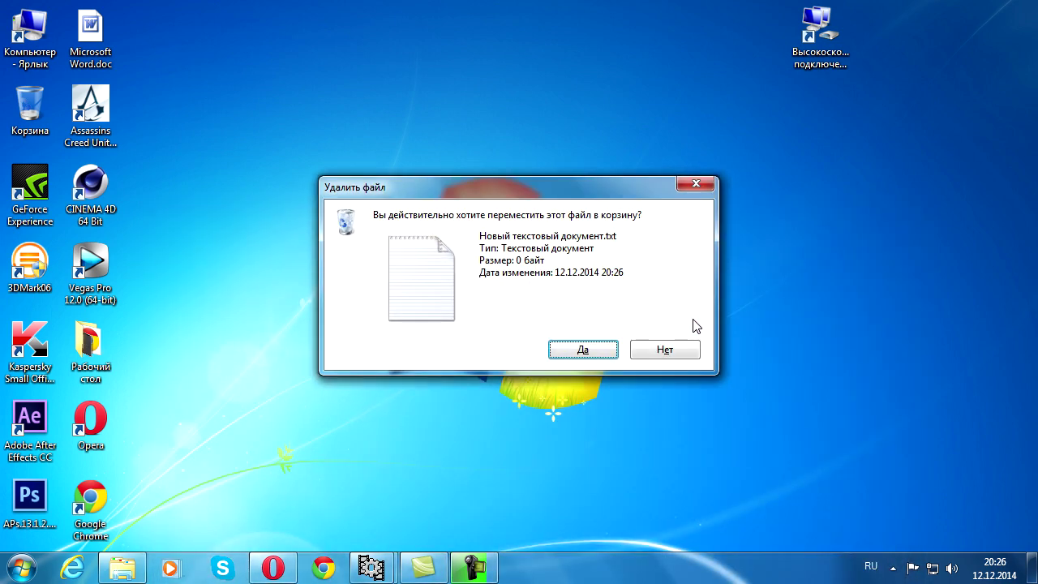
pyautogui.press('Return')
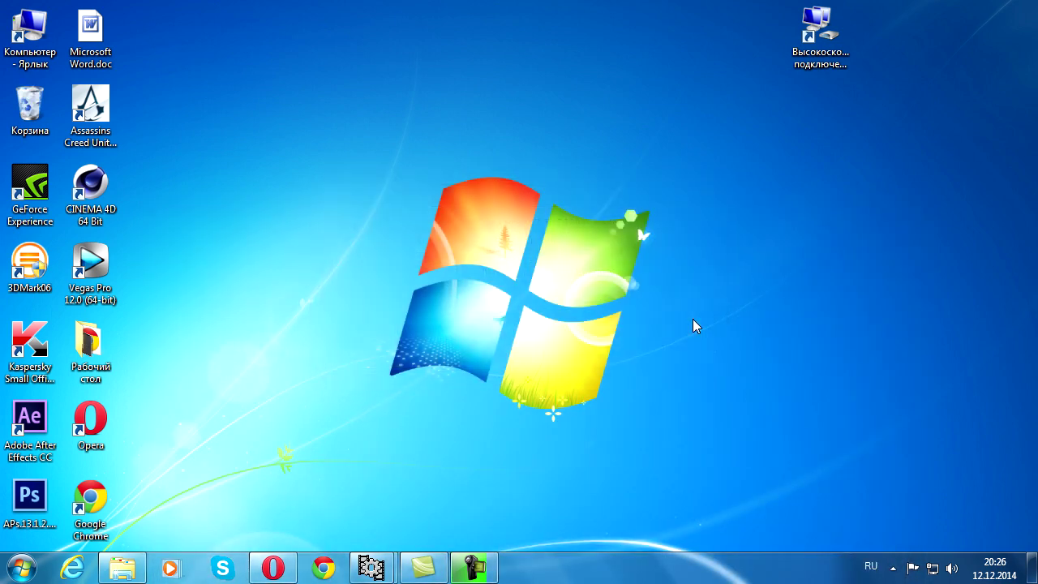
pyautogui.rightClick(21, 110)
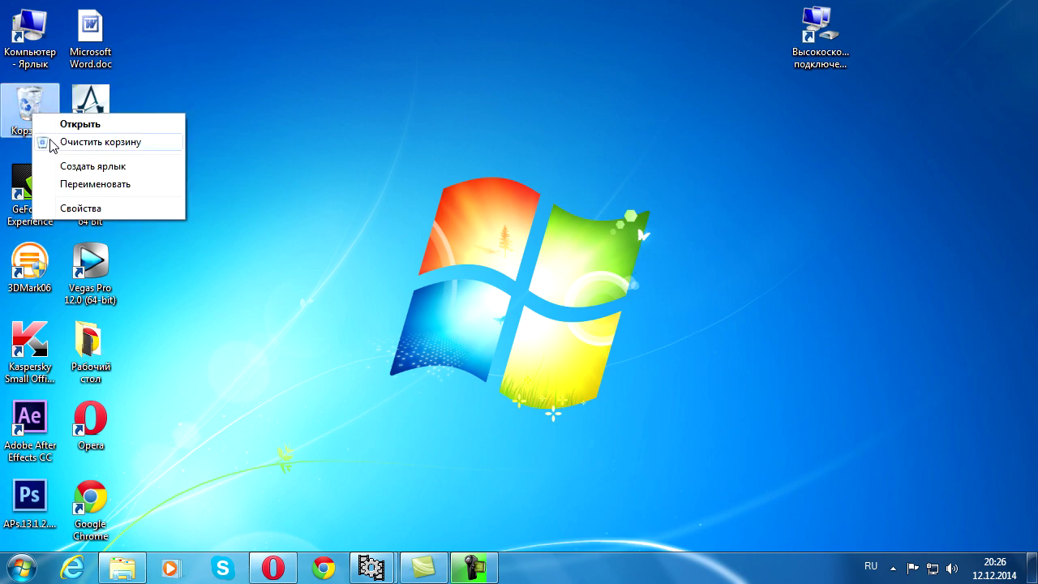
pyautogui.click(49, 141)
pyautogui.click(569, 354)
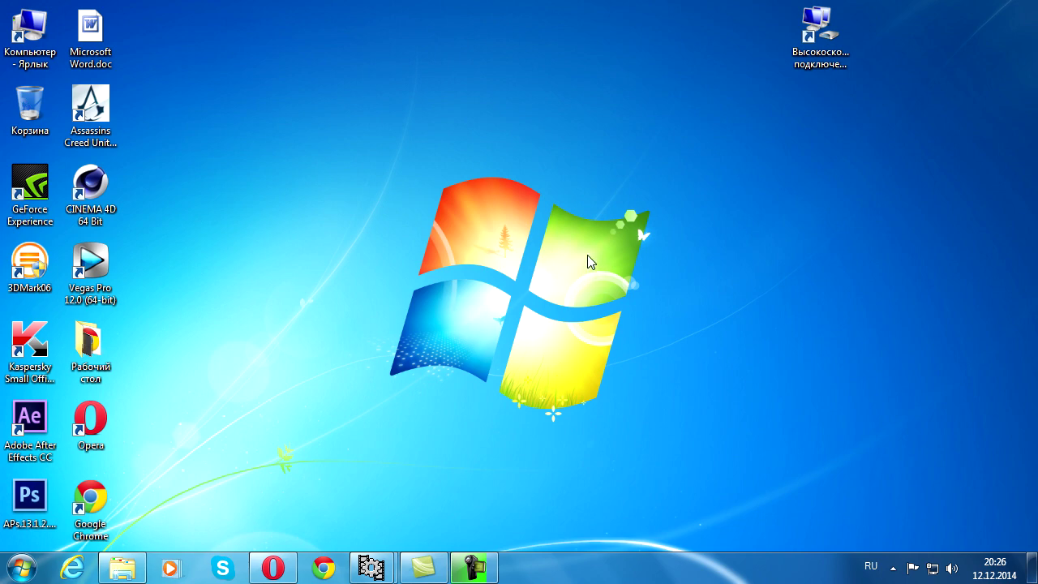
pyautogui.rightClick(80, 506)
pyautogui.click(725, 423)
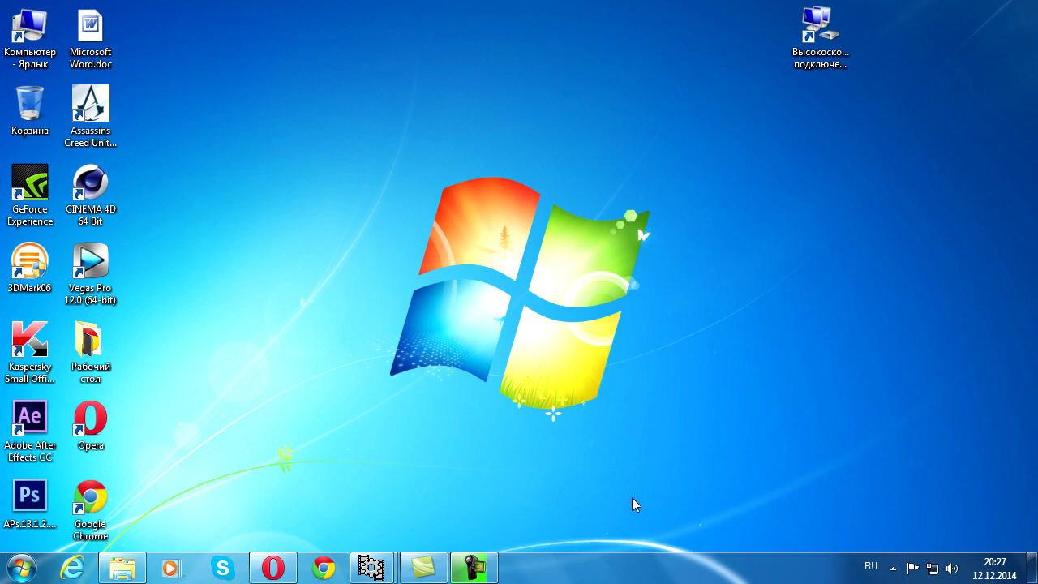
# Open Windows Task Manager and view its services list and the CPU and memory performance graphs.
pyautogui.rightClick(588, 558)
pyautogui.click(618, 526)
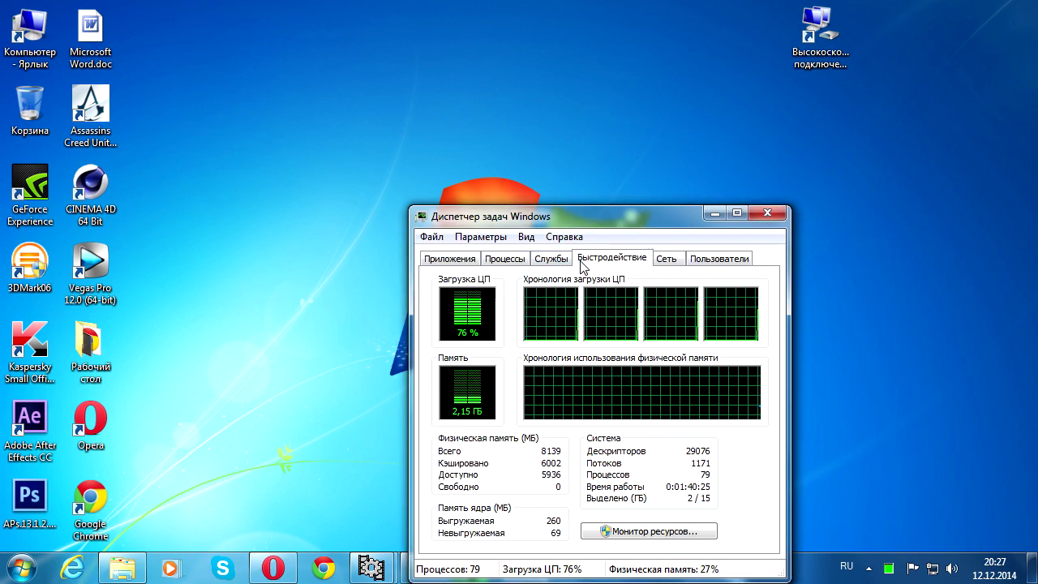
pyautogui.click(554, 258)
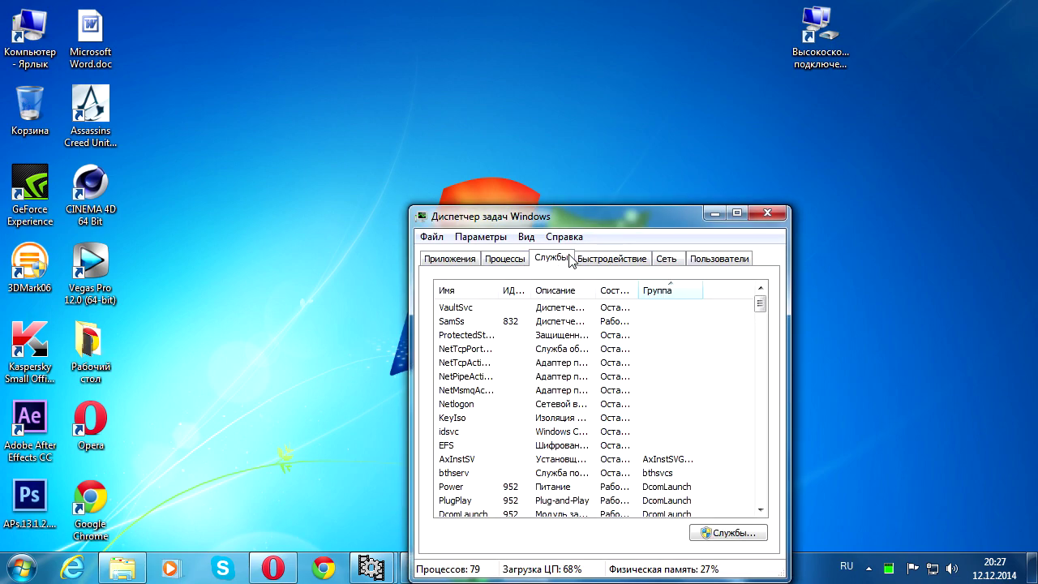
pyautogui.click(578, 257)
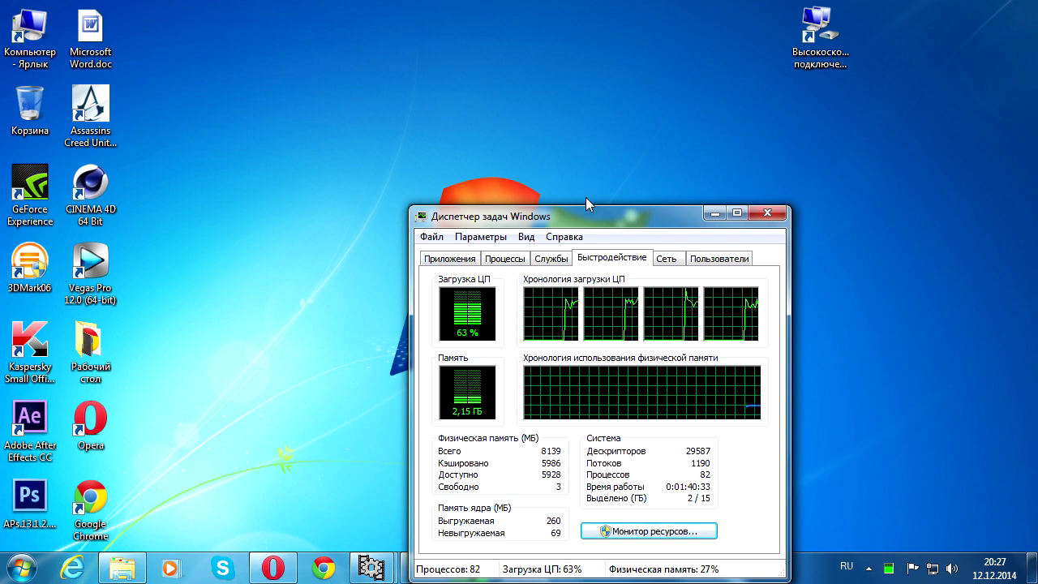
# Open Resource Monitor to inspect CPU usage by process, and close both it and Task Manager.
pyautogui.press('Return')
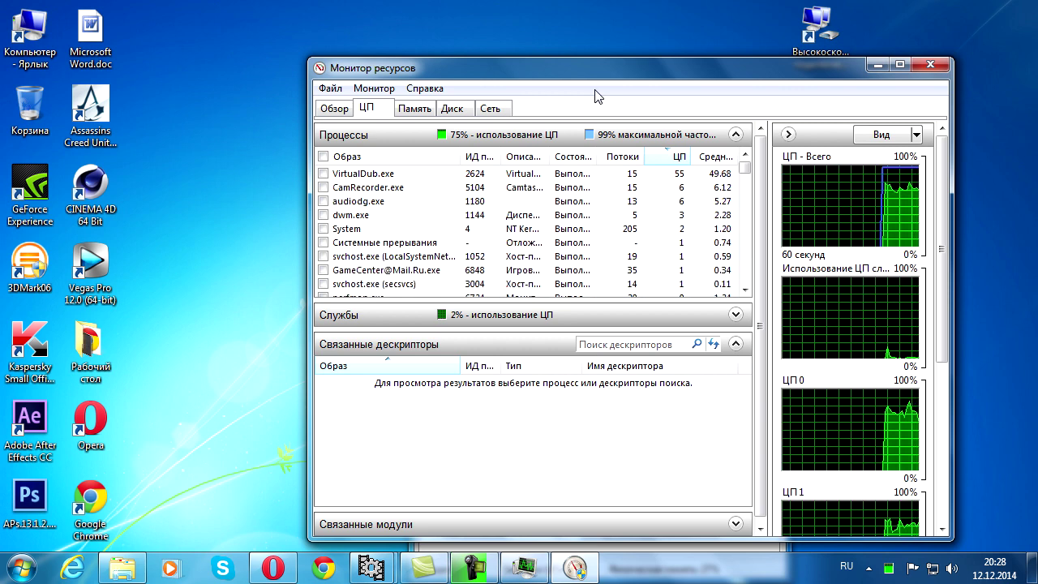
pyautogui.click(930, 67)
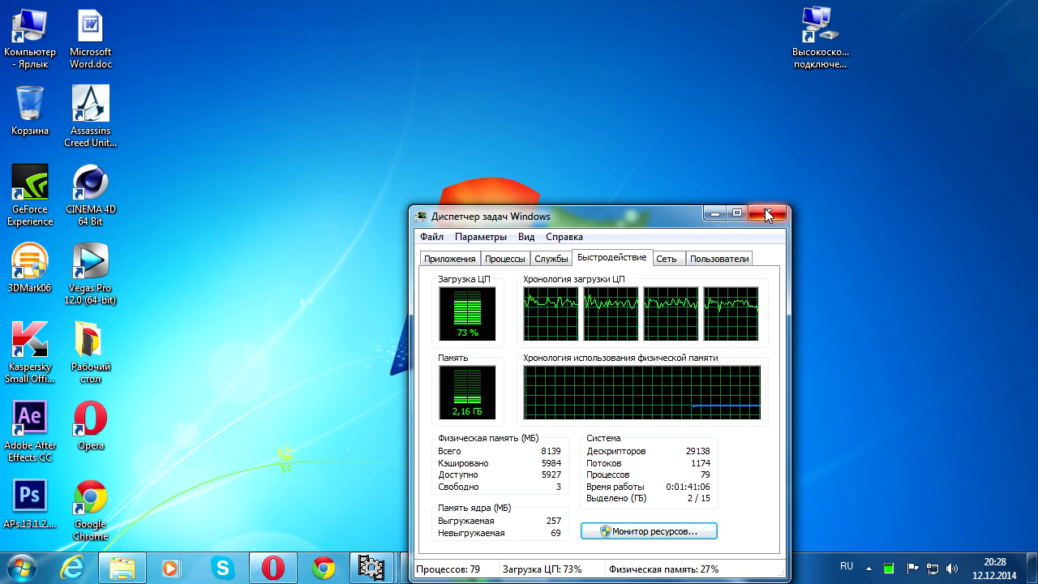
pyautogui.click(768, 215)
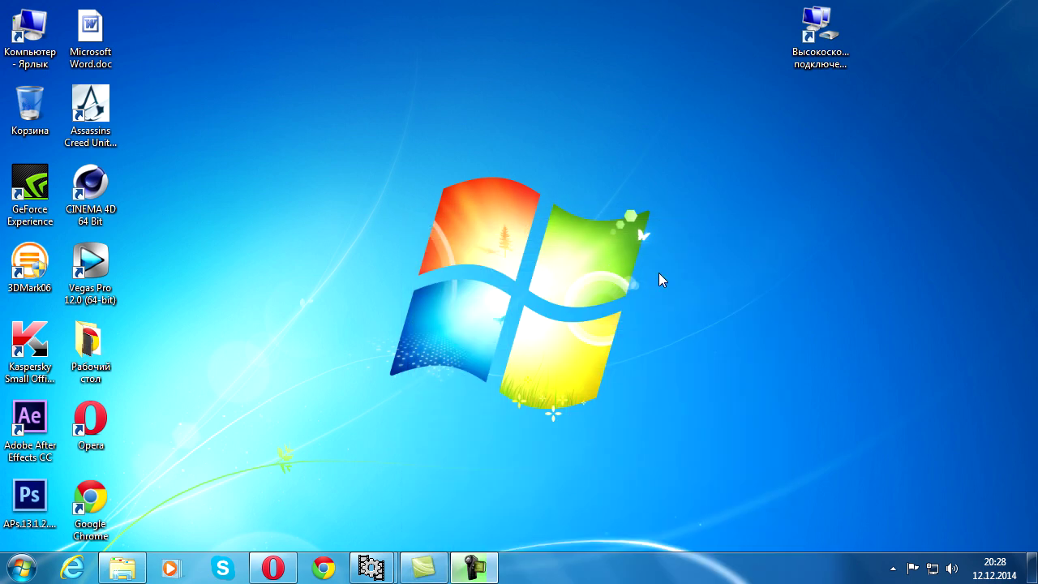